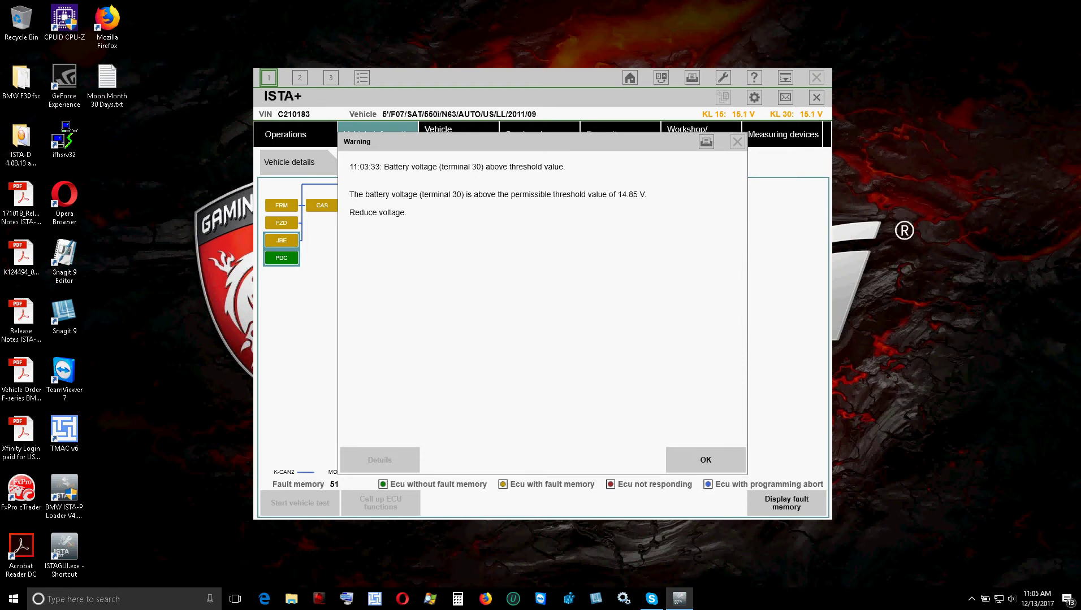
- Dismiss the battery-voltage warning to reveal the F07's 51-entry fault memory list
key(Return)
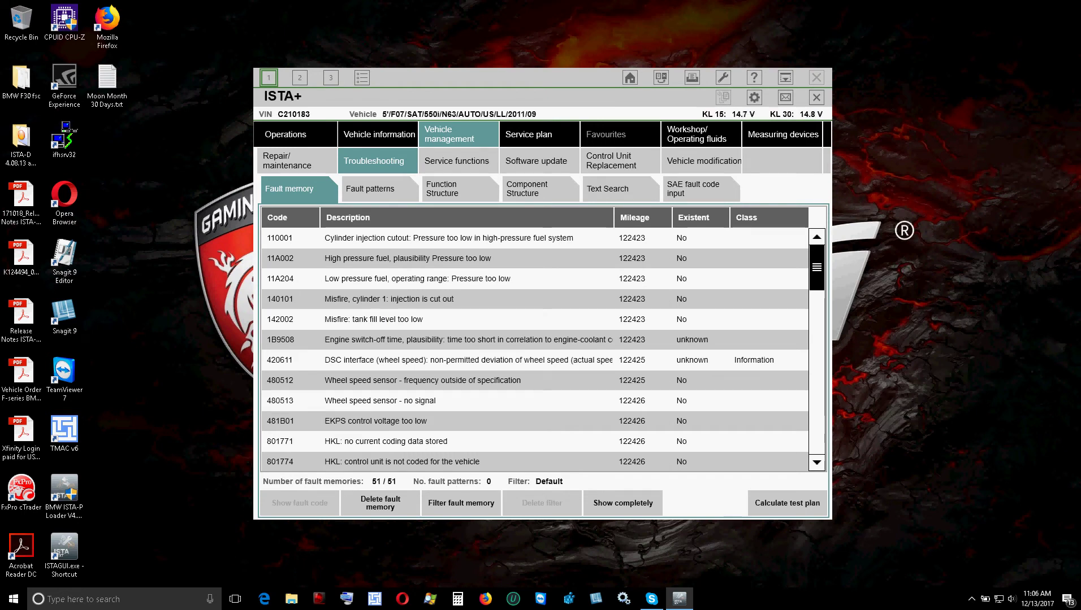
click(692, 77)
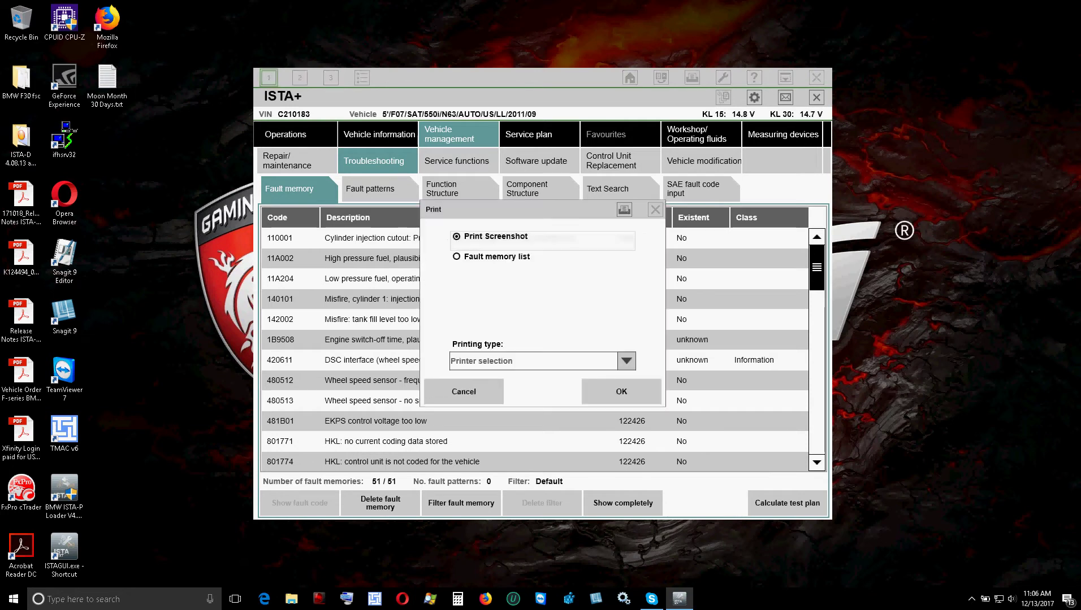
click(626, 361)
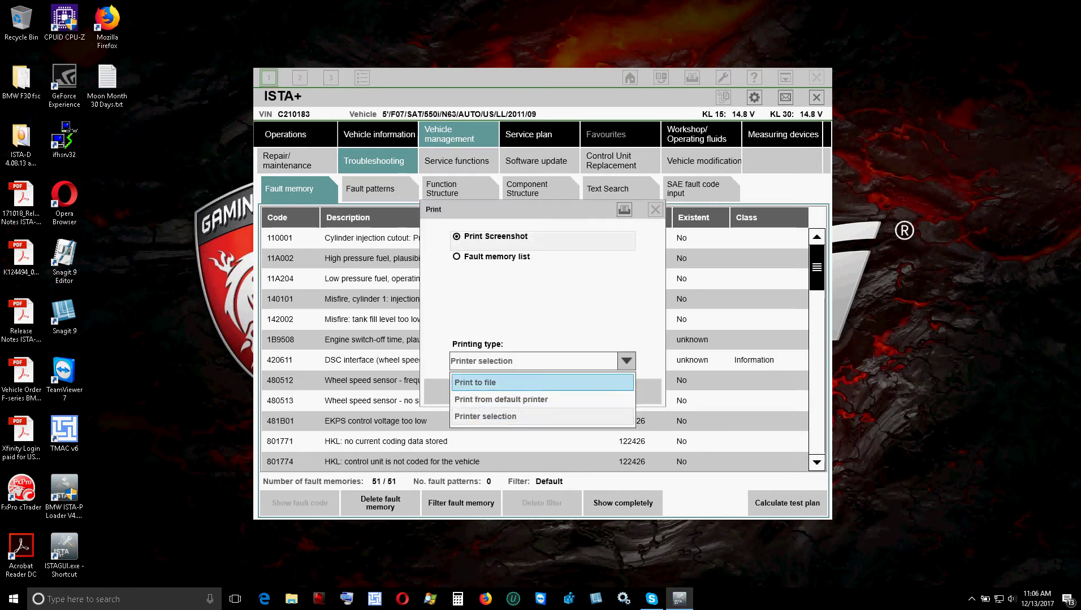
click(475, 382)
click(496, 278)
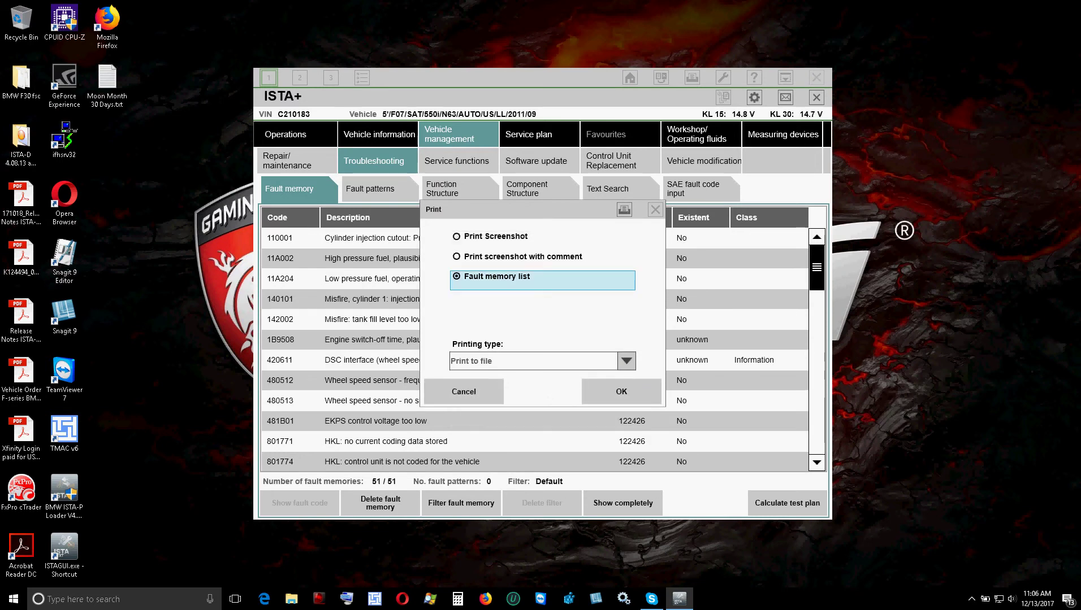
key(Return)
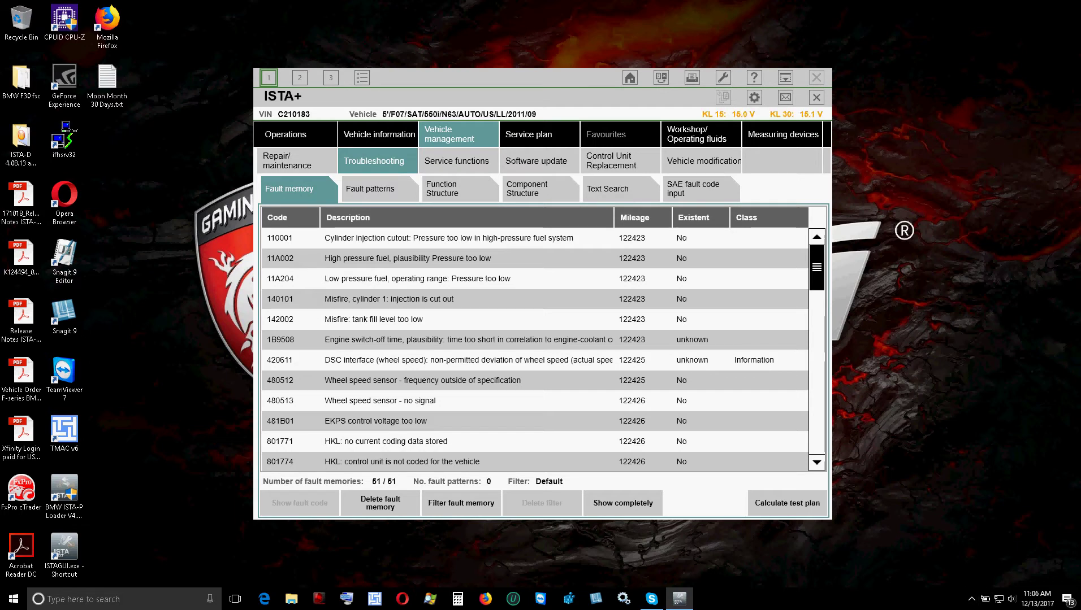
- Check Devices and Printers for Microsoft Print to PDF, then return to ISTA+ print options
click(971, 599)
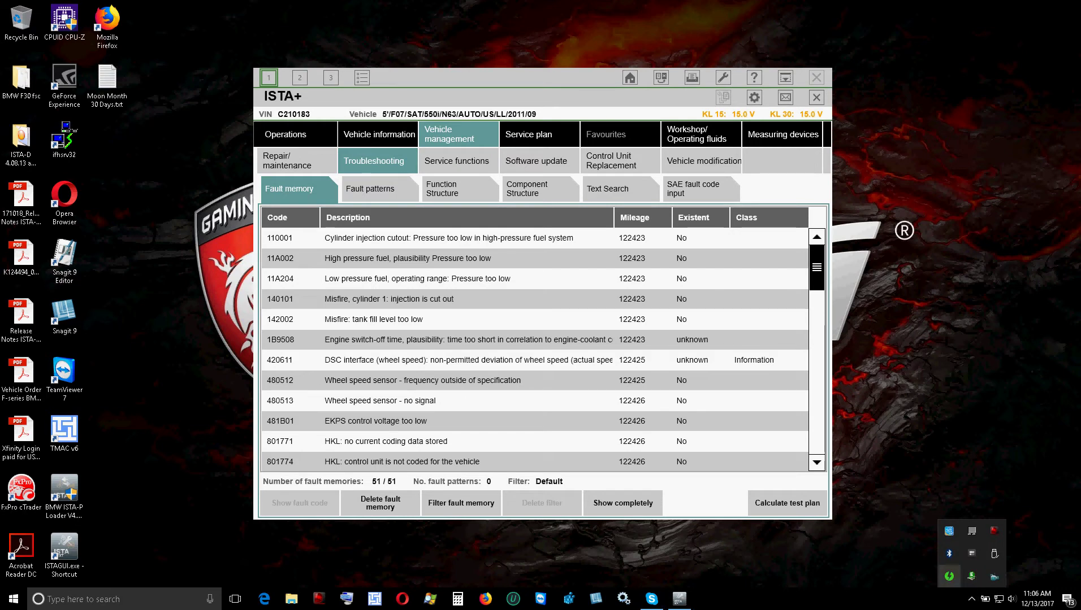
click(993, 577)
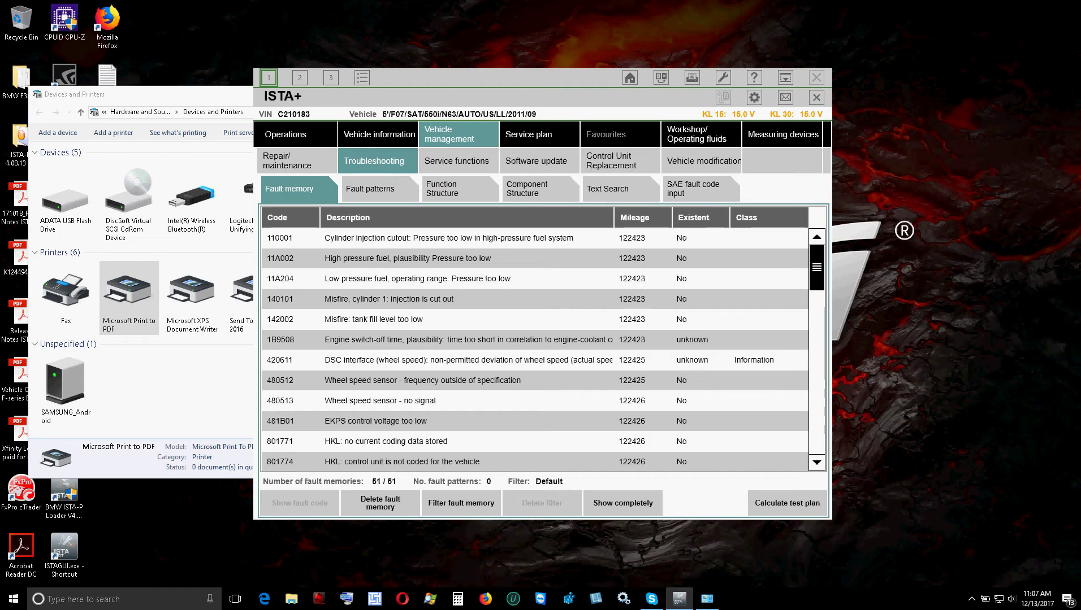
click(692, 77)
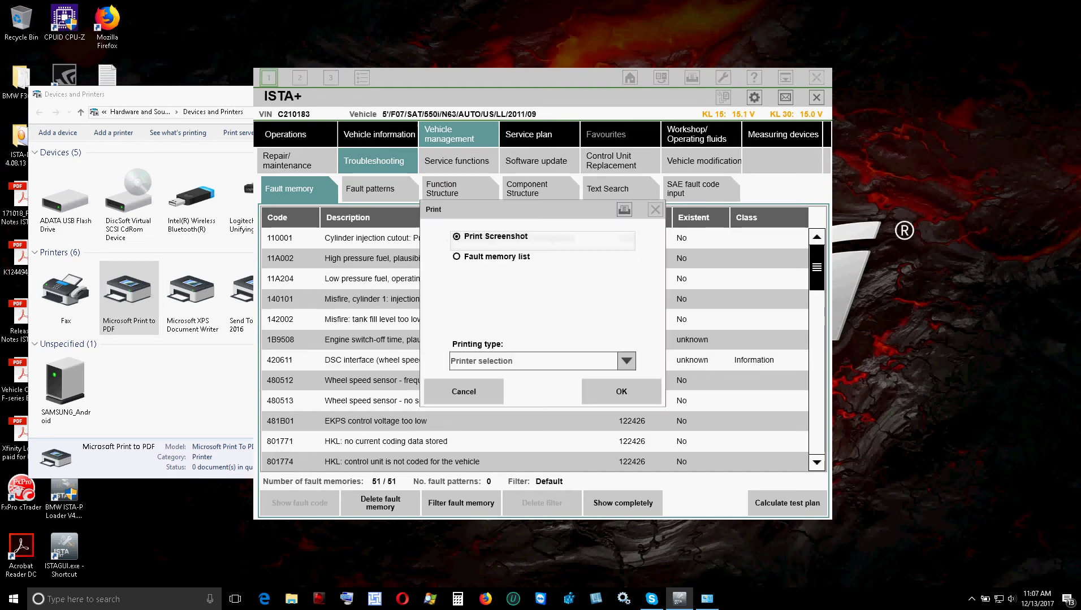
- Print the Fault memory list with printing type 'Print from default printer'
click(496, 257)
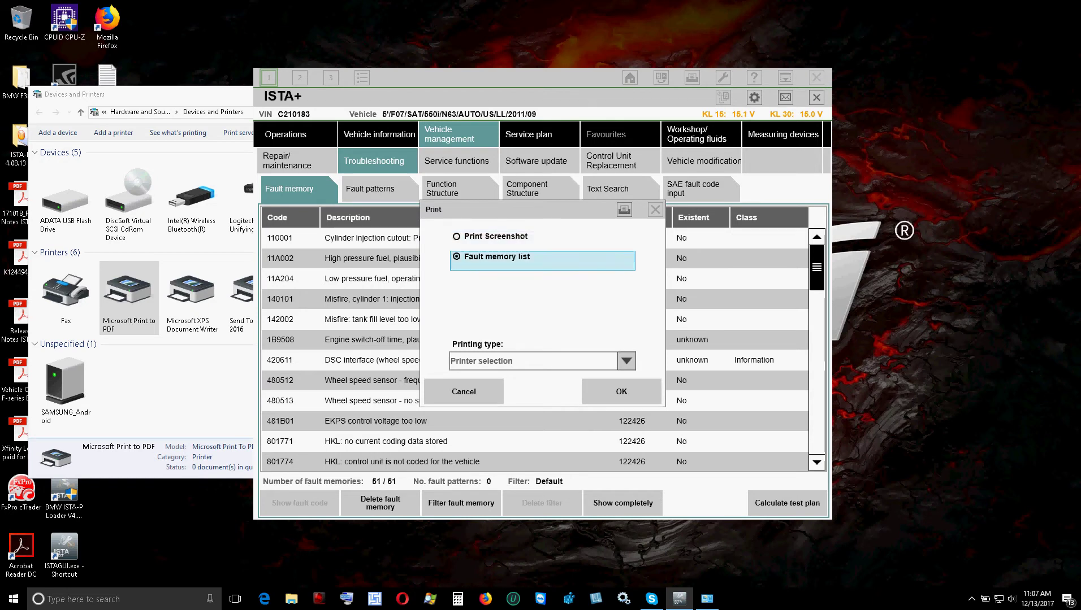
click(626, 361)
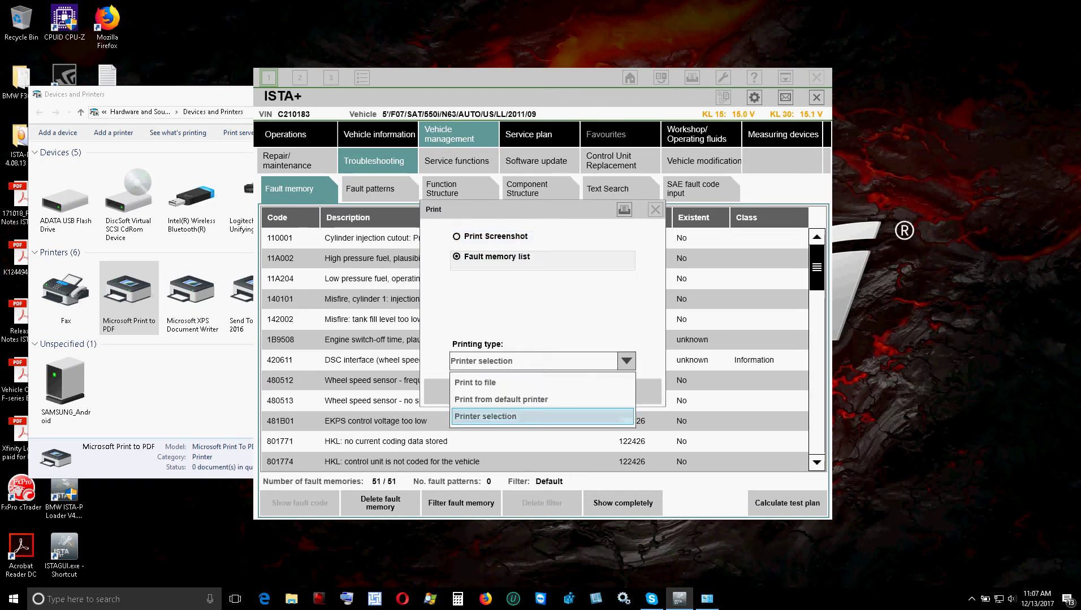
click(501, 400)
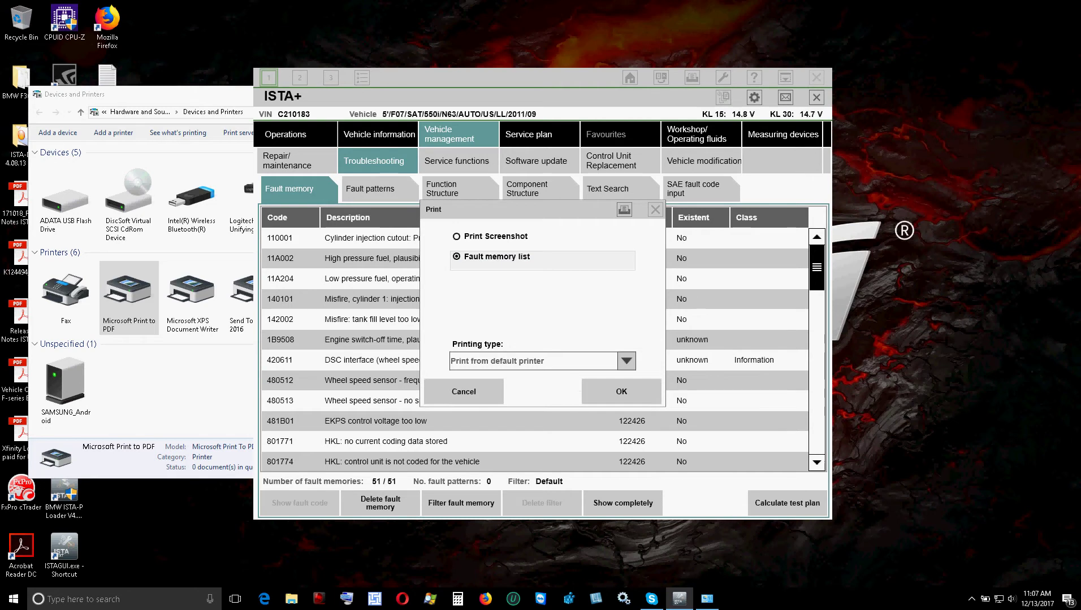
key(Return)
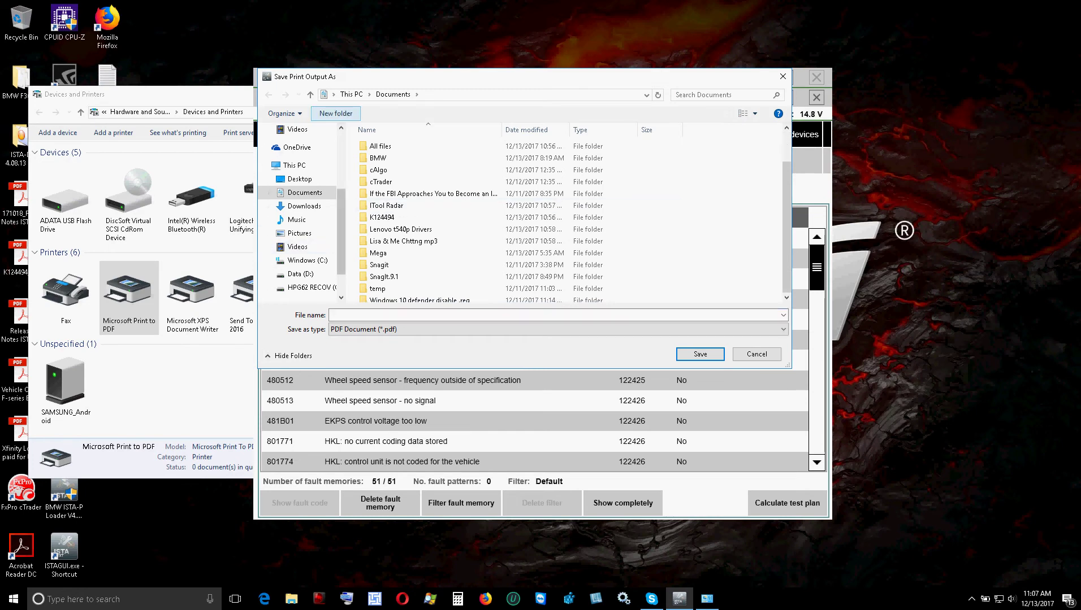
- Create and open a new Documents folder named 'BMW F07 Vin' plus the car's VIN
click(335, 113)
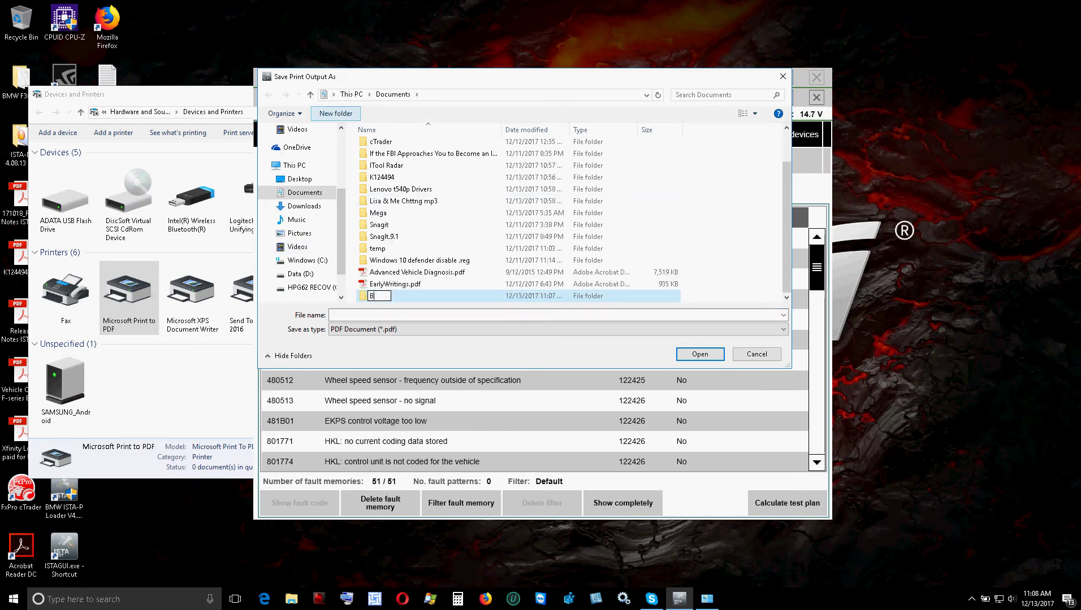
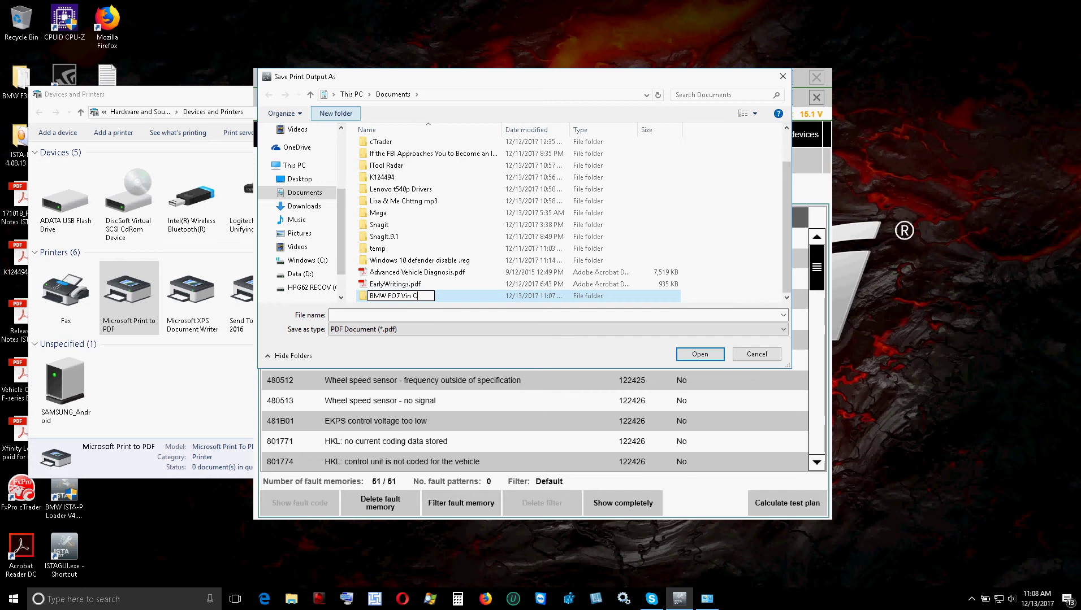
key(Return)
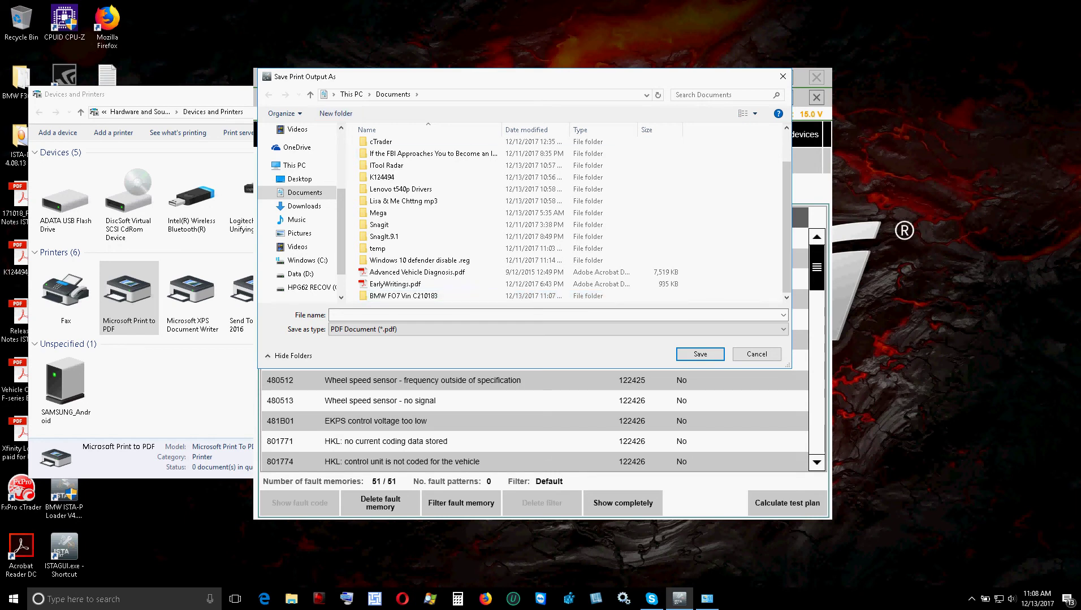
double_click(403, 296)
- Save the PDF in that folder as 'Fault codes list'
click(557, 315)
text(Fault co)
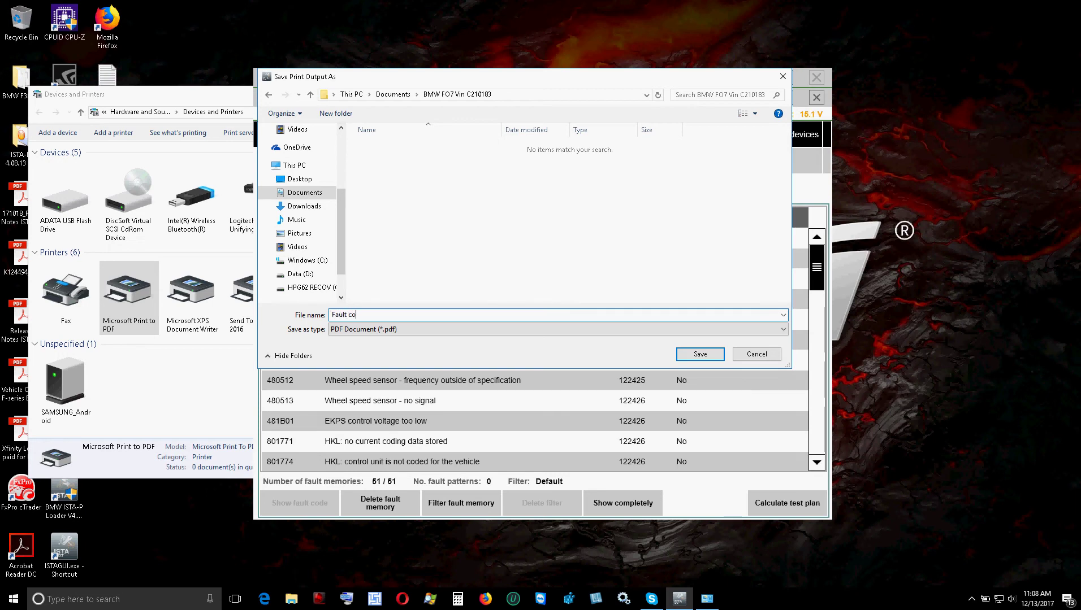
text(des list)
key(Return)
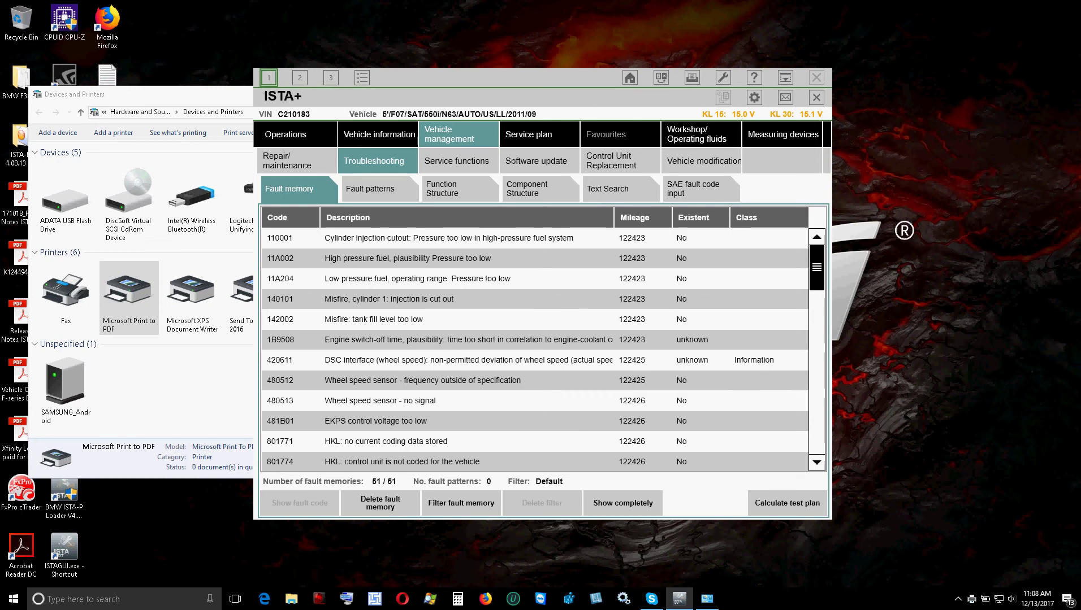
- Browse Service functions and Software update, ending on the single active F07 550i operation
click(457, 160)
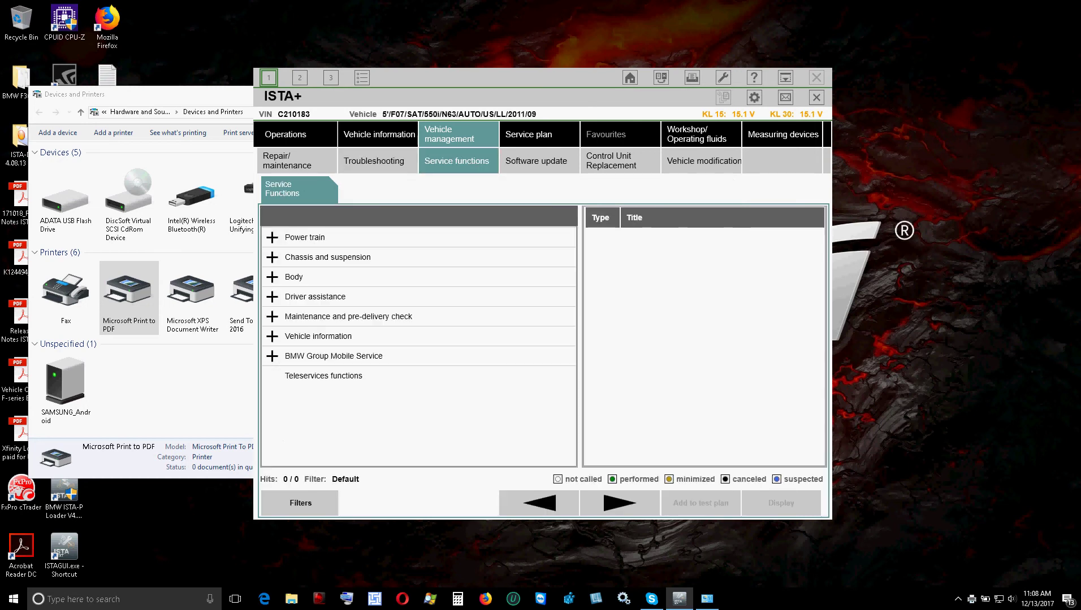
click(535, 160)
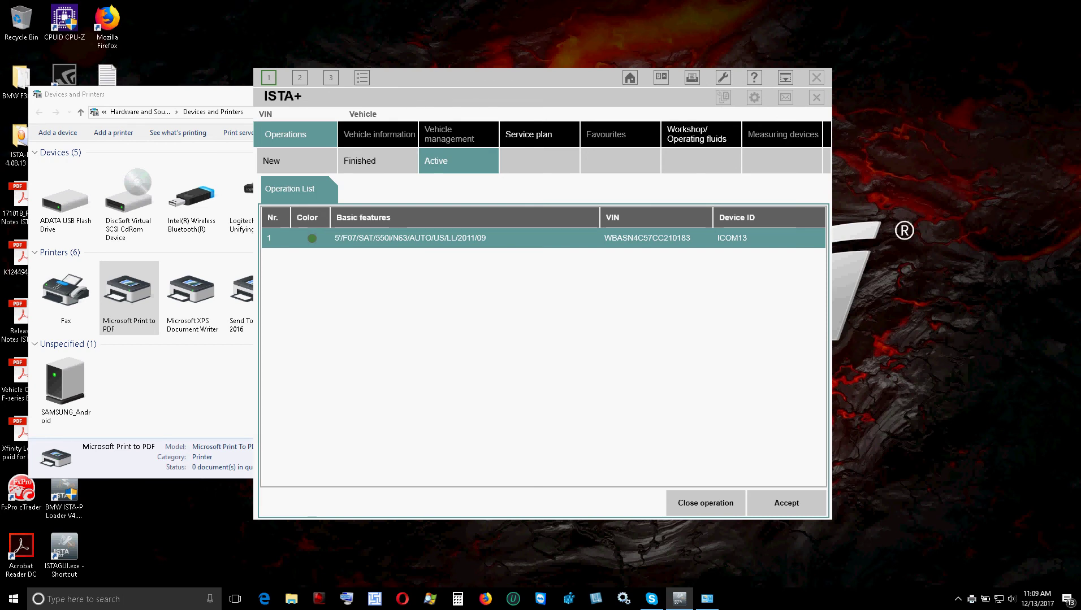
- Step through Finished, Service plan and Operations views back to the F07 fault memory page
click(360, 161)
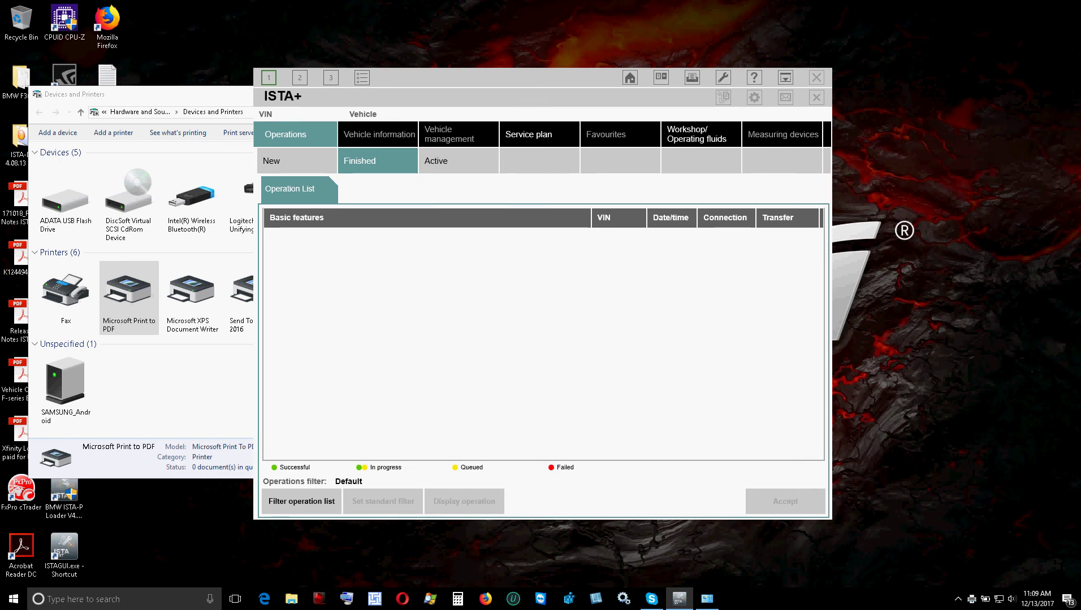
click(528, 134)
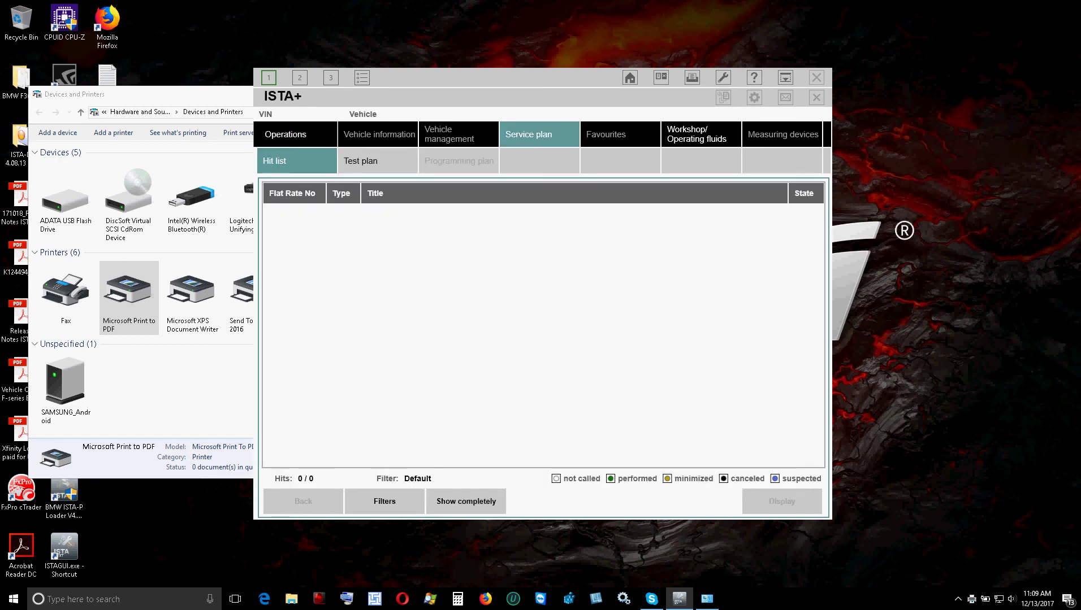
click(286, 134)
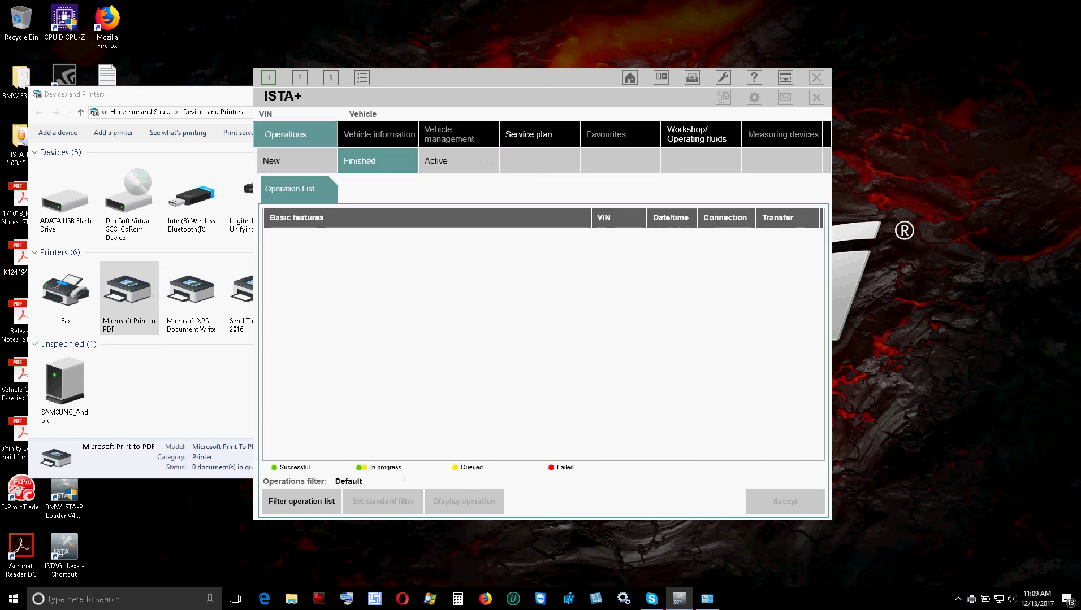
click(271, 161)
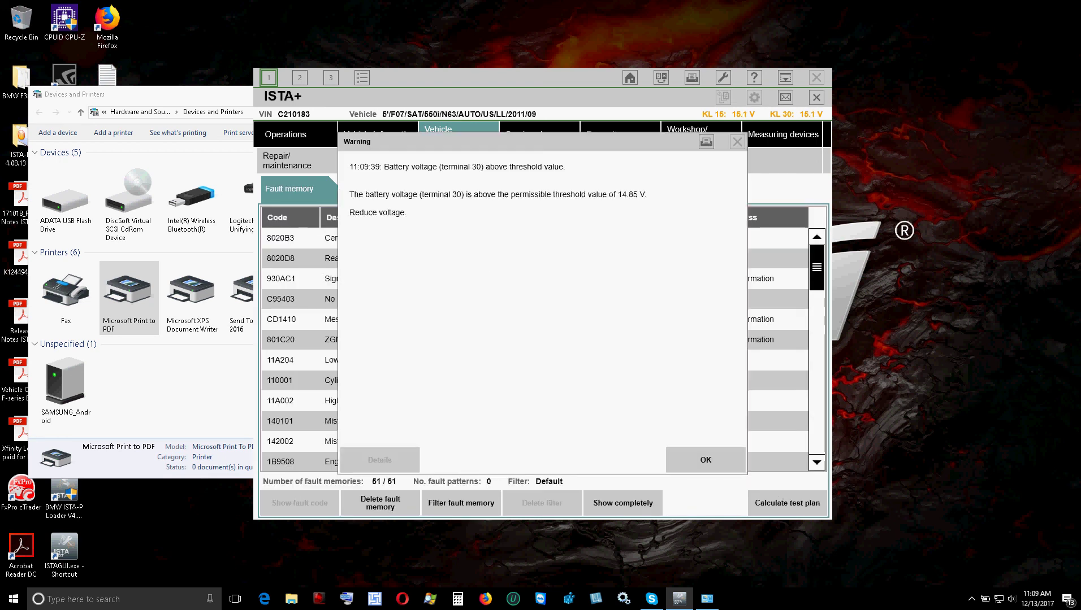
- Dismiss the voltage warning and close the F07 vehicle operation, leaving no vehicle loaded
key(Return)
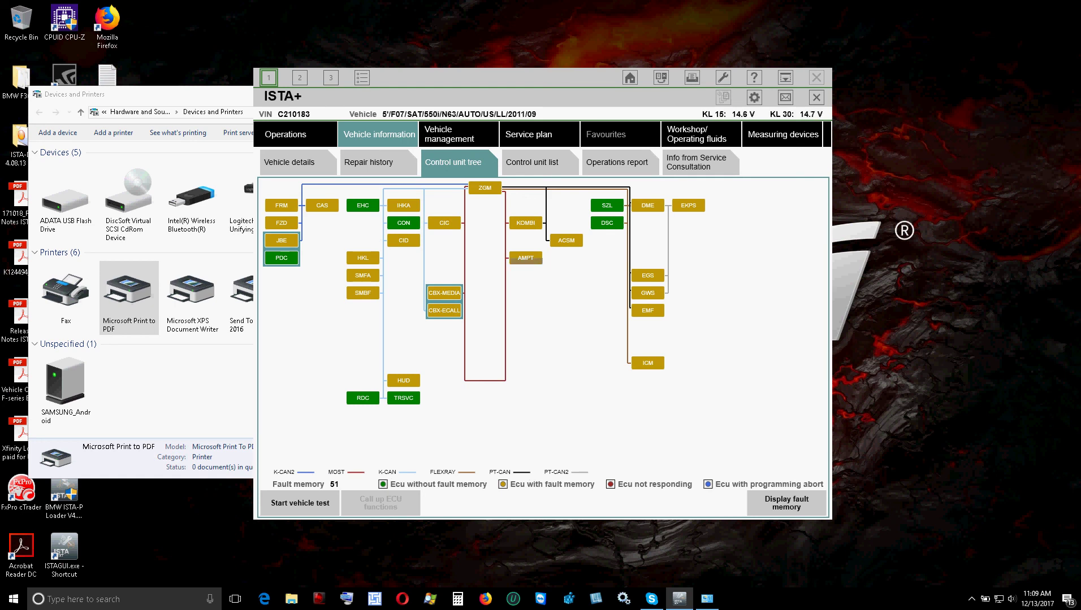
mouse_move(525, 260)
key(alt+F4)
key(Escape)
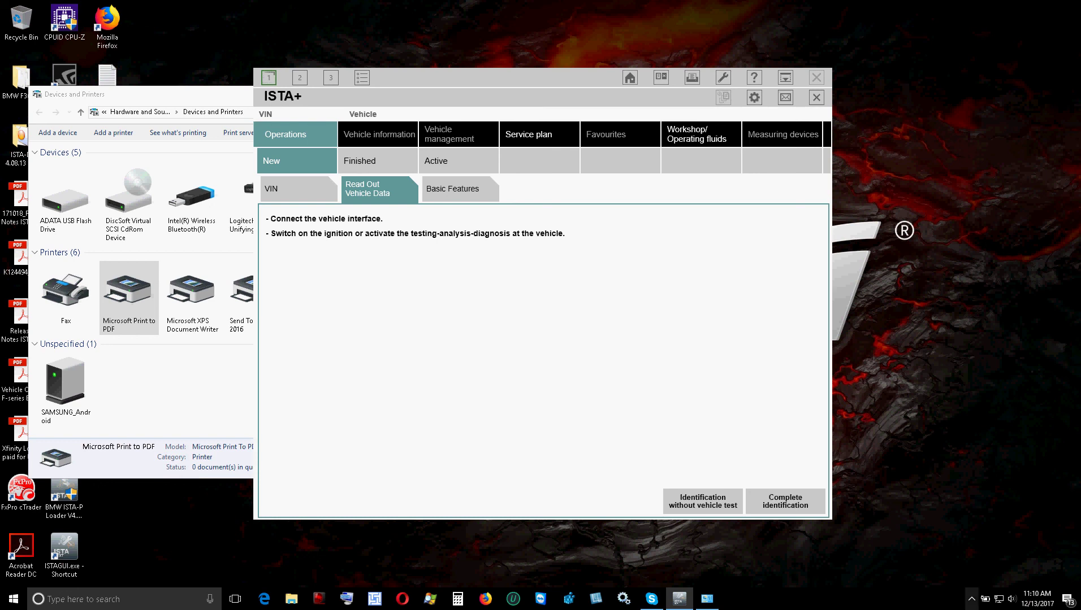
click(971, 600)
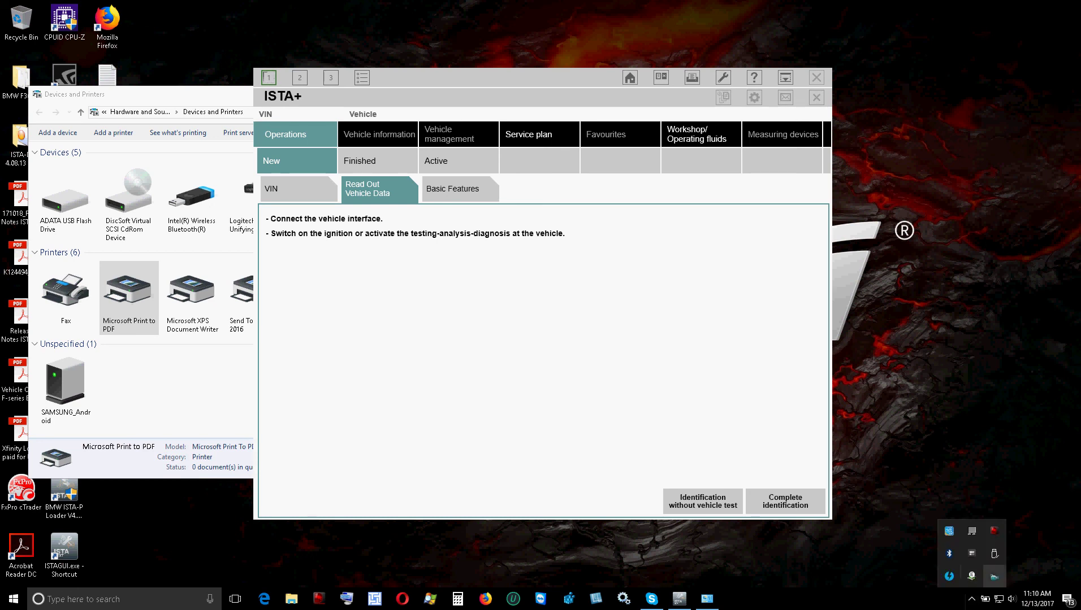